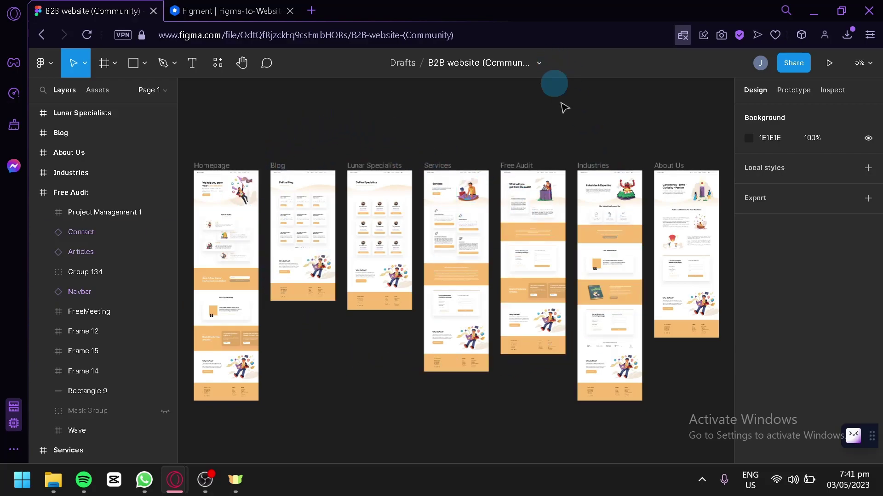
pyautogui.scroll(2, 351, 332)
pyautogui.scroll(2, 353, 350)
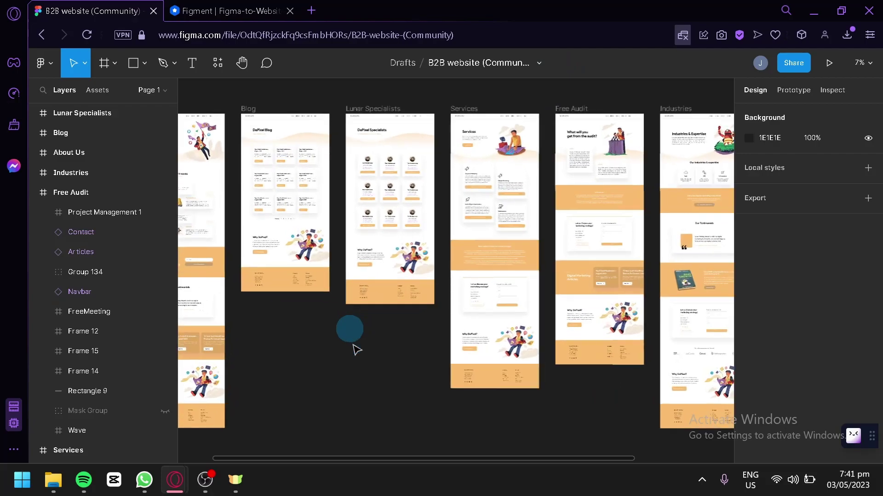
pyautogui.scroll(1, 359, 388)
# Switch to the Figment.so website tab showing its design-to-website demo.
pyautogui.hotkey('ctrl', 'Tab')
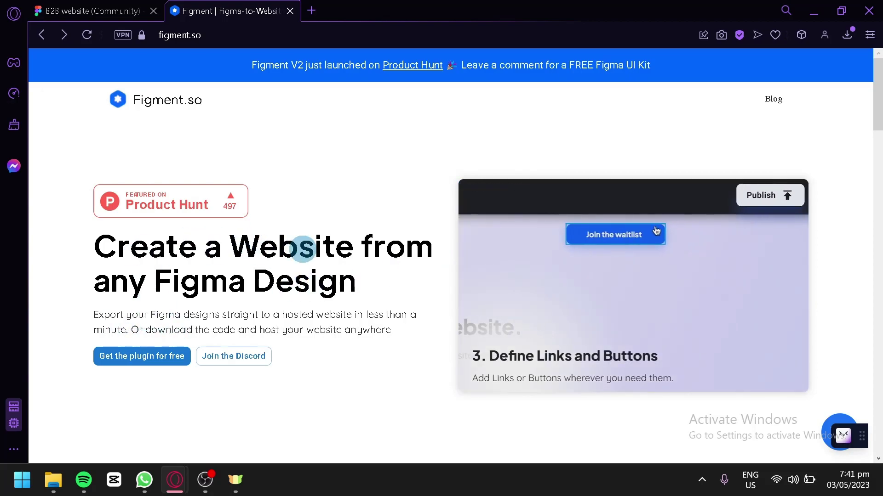
pyautogui.scroll(-5, 329, 264)
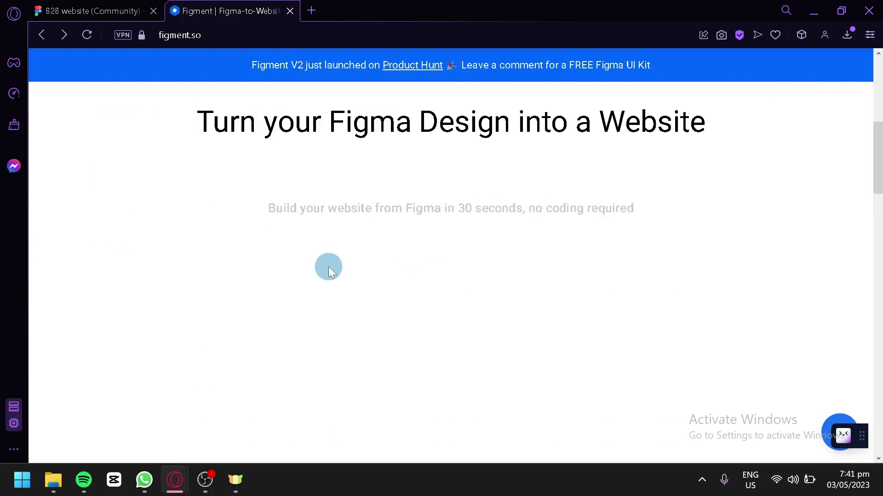
pyautogui.scroll(-5, 153, 273)
pyautogui.scroll(-2, 153, 272)
pyautogui.scroll(3, 152, 272)
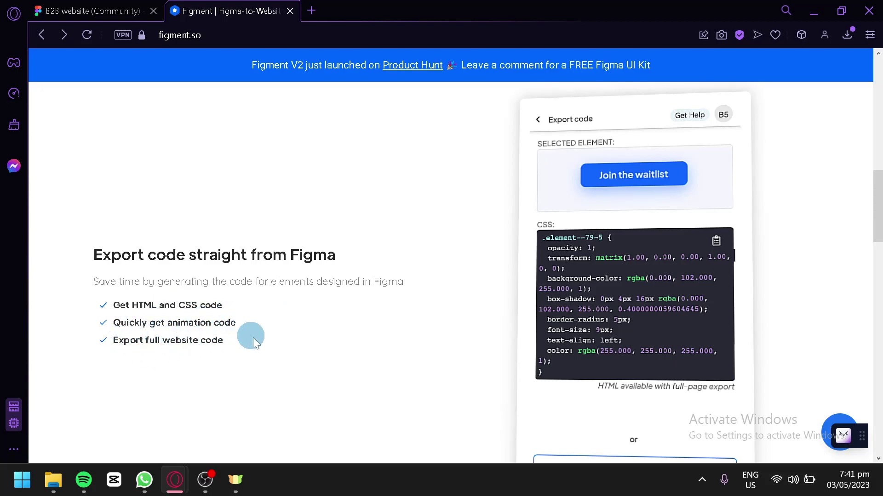
pyautogui.scroll(-4, 247, 295)
pyautogui.scroll(-5, 246, 295)
pyautogui.scroll(4, 246, 293)
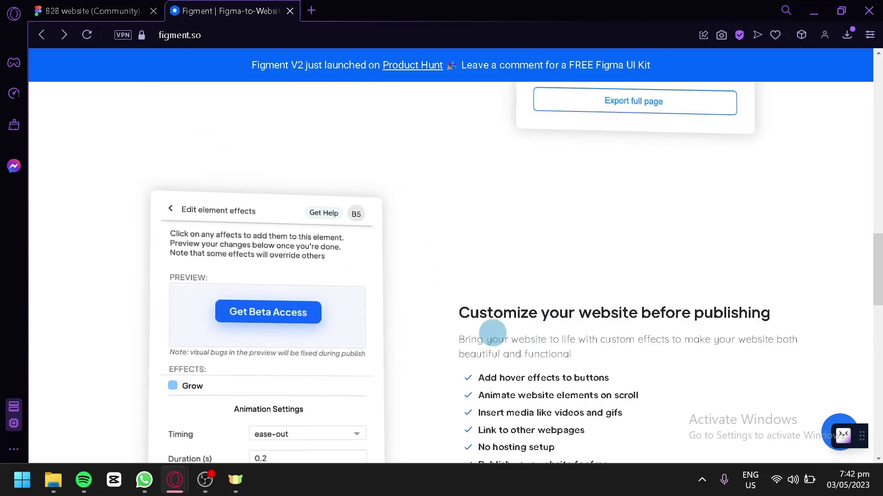
pyautogui.scroll(-1, 508, 309)
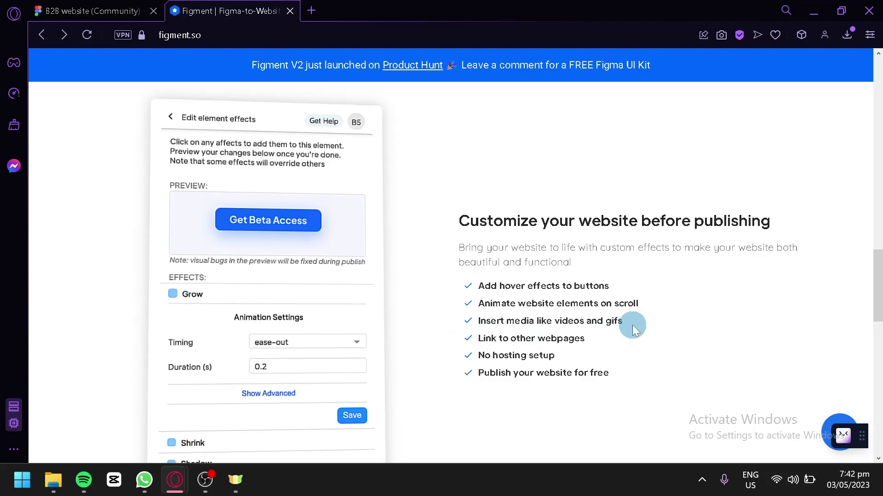
pyautogui.scroll(-5, 585, 327)
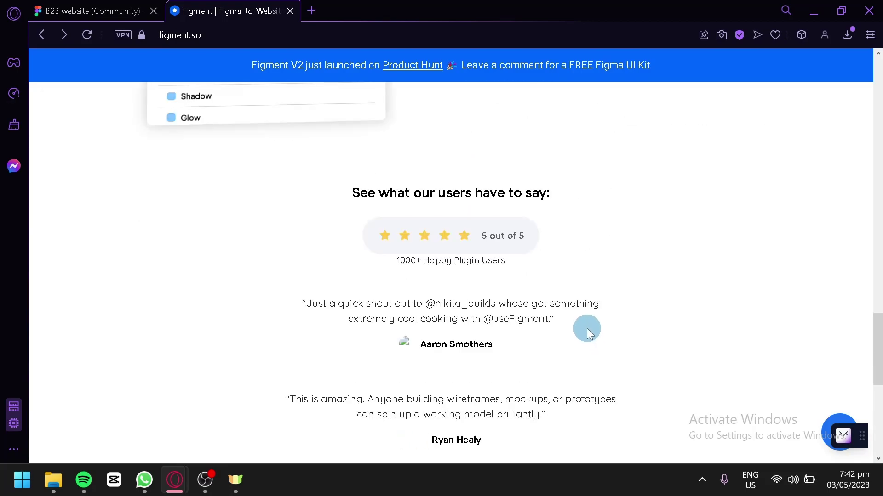
pyautogui.scroll(15, 586, 326)
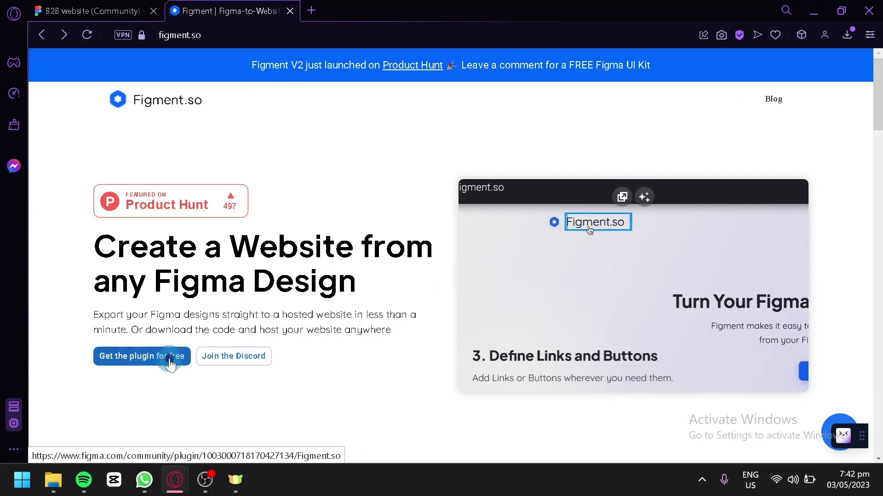
# Open the Figment.so plugin's Community page, then return to the B2B website file.
pyautogui.click(170, 360)
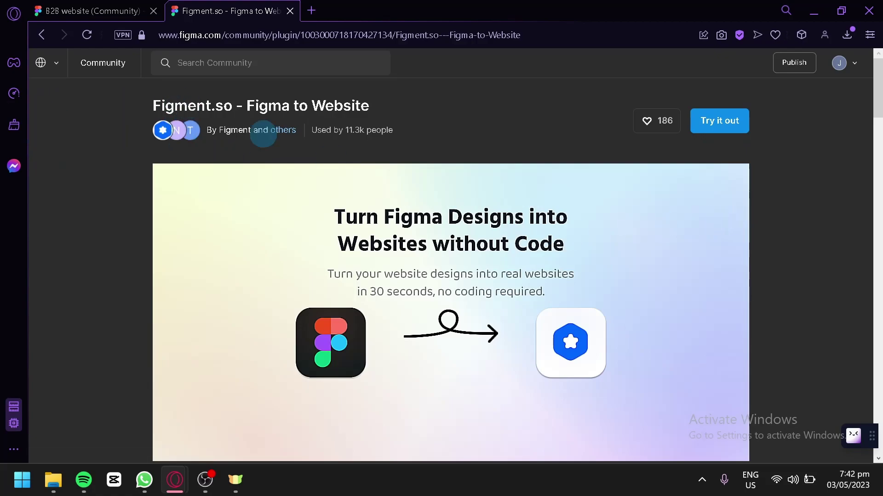
pyautogui.click(70, 6)
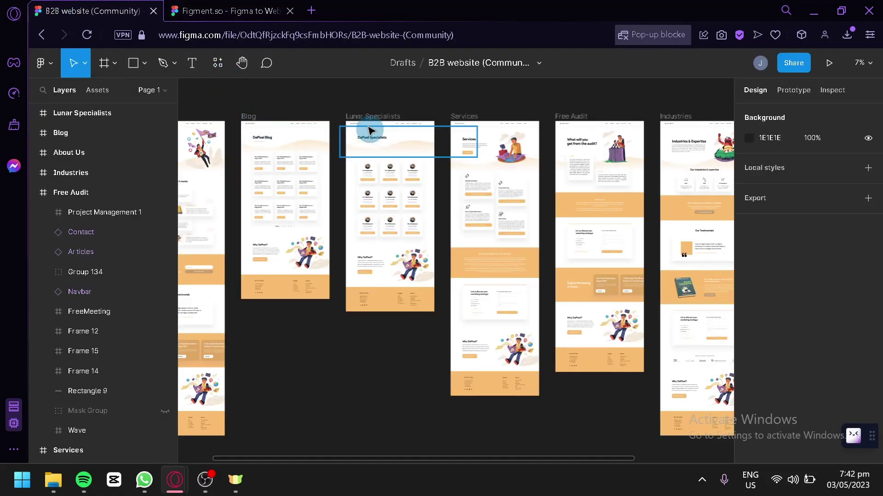
# Run Figment.so from Recents, move its window right, and select the Lunar Specialists page contents.
pyautogui.click(222, 69)
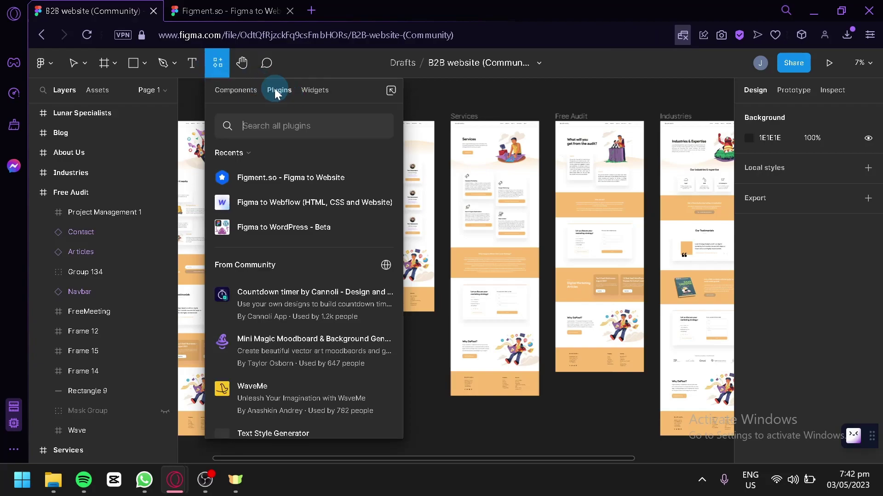
pyautogui.moveTo(297, 177)
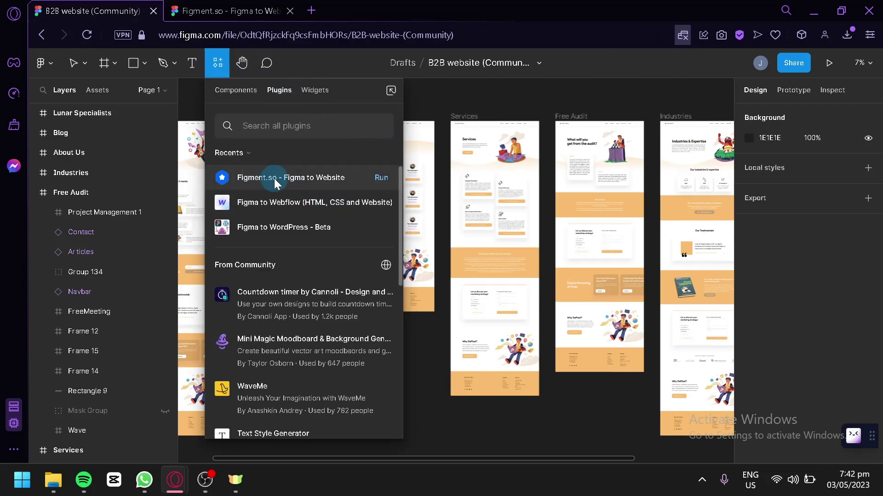
pyautogui.click(382, 180)
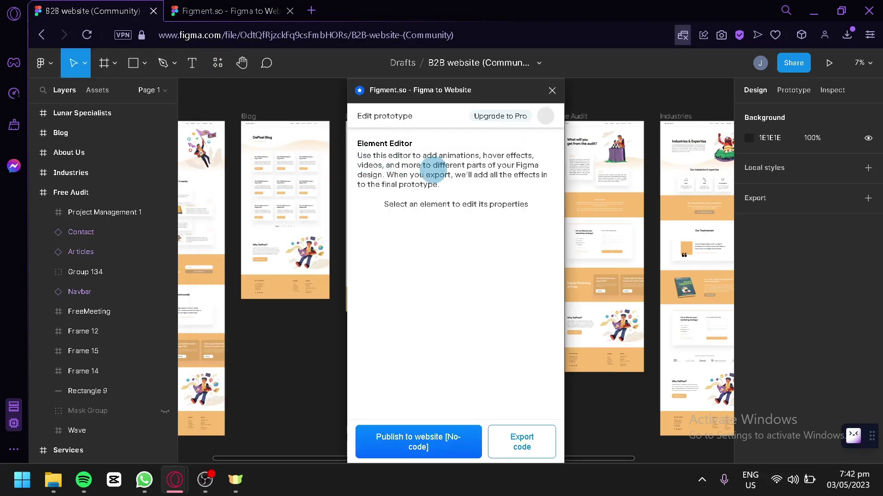
pyautogui.moveTo(424, 100); pyautogui.dragTo(641, 83)
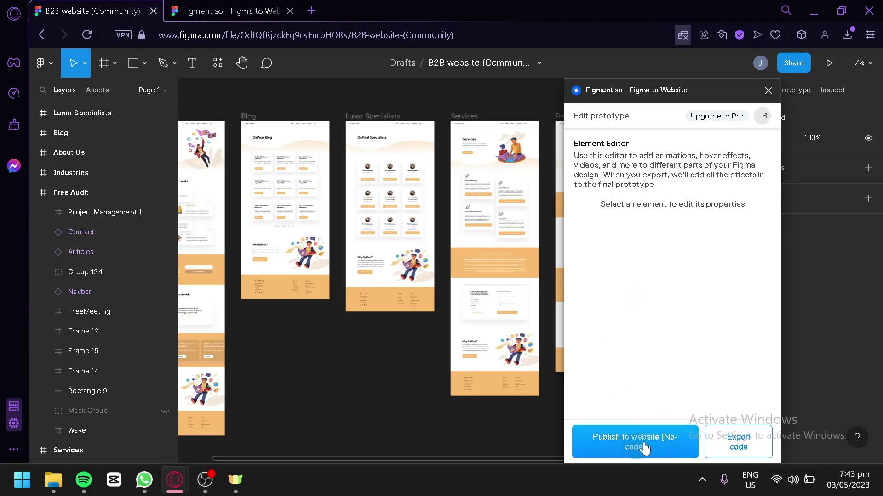
pyautogui.moveTo(442, 350); pyautogui.dragTo(391, 122)
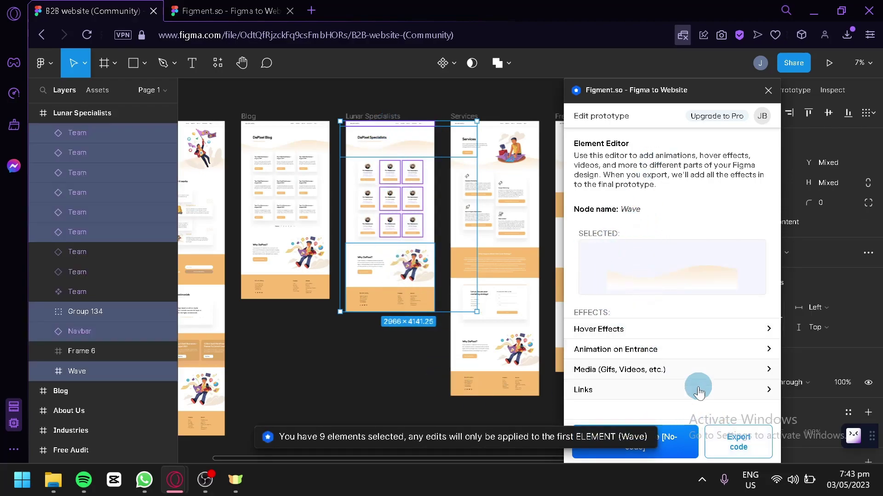
# View Figment.so's Export code CSS upgrade overlay, then close the plugin.
pyautogui.click(739, 442)
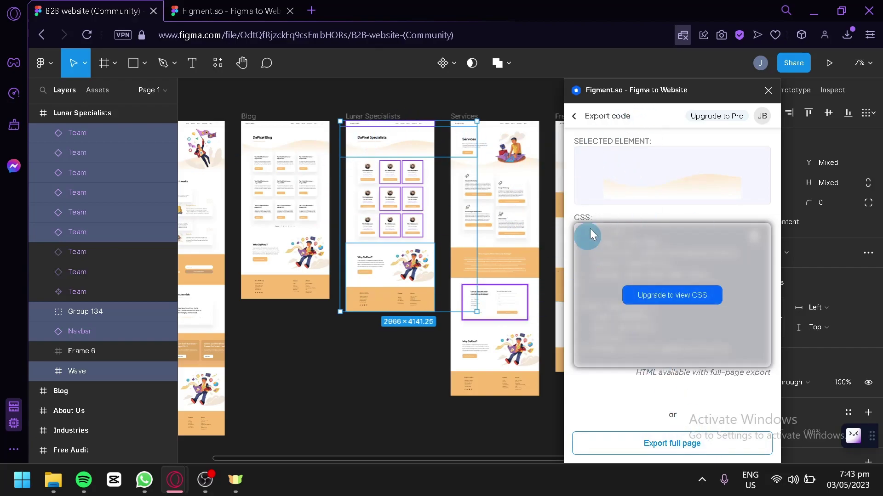
pyautogui.click(765, 91)
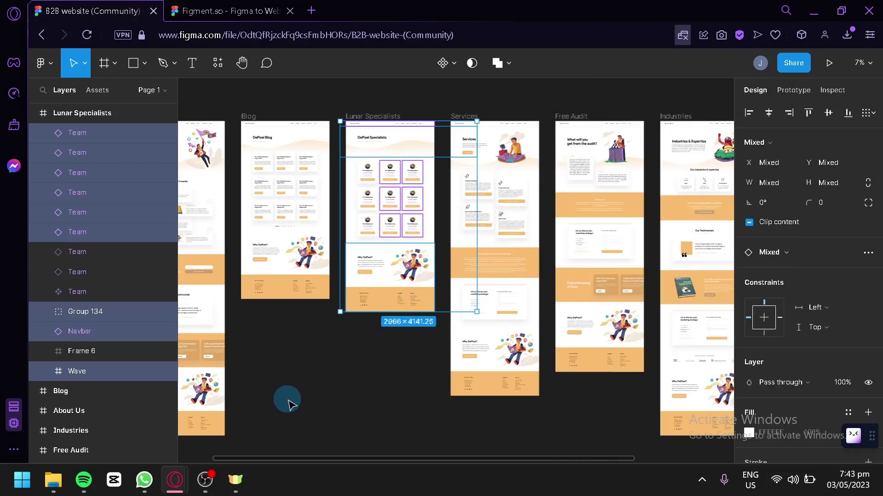